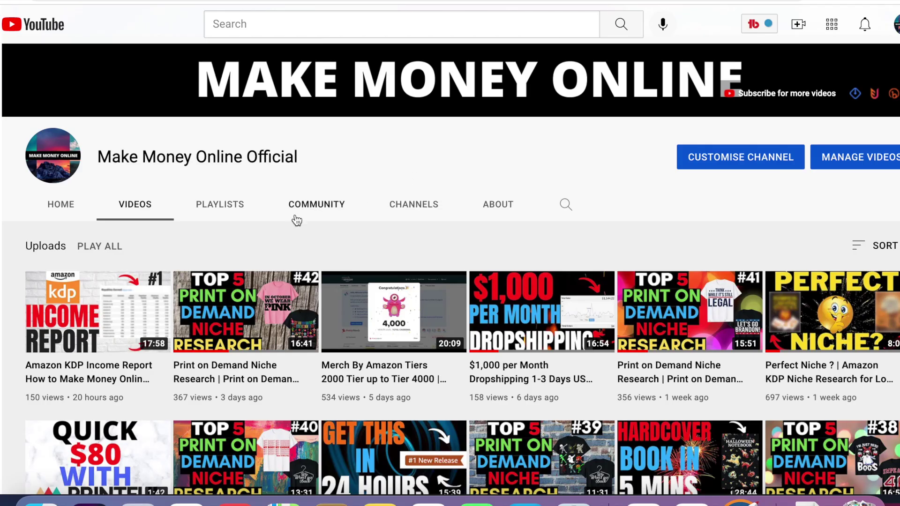
Browse the channel's playlists and search the channel for "puzzle"
{"action": "left_click", "coordinate": [232, 209]}
{"action": "scroll", "coordinate": [271, 432], "scroll_direction": "down", "scroll_amount": 5}
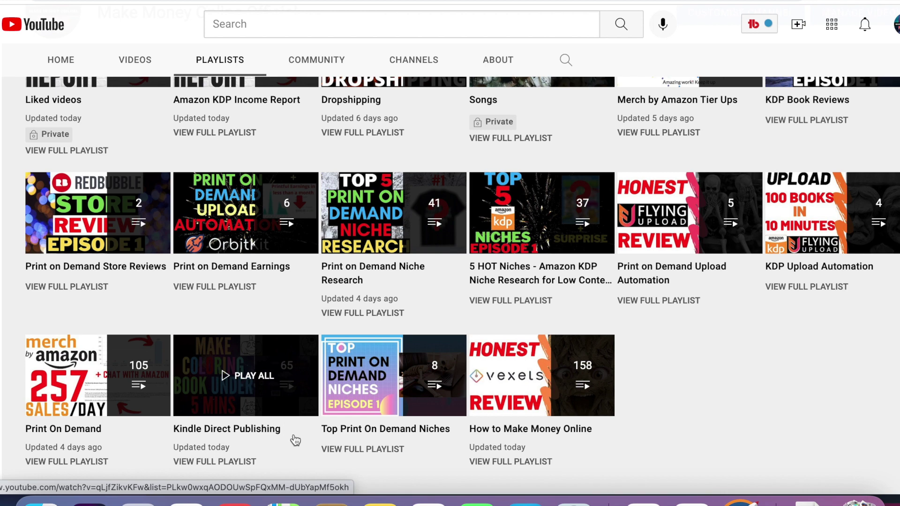
{"action": "left_click", "coordinate": [565, 61]}
{"action": "type", "text": "puzz"}
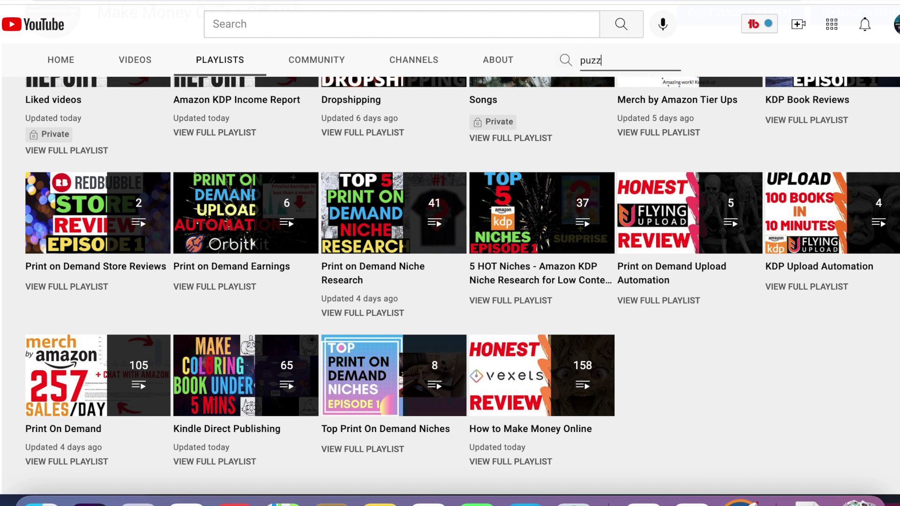
{"action": "type", "text": "le"}
{"action": "key", "text": "Return"}
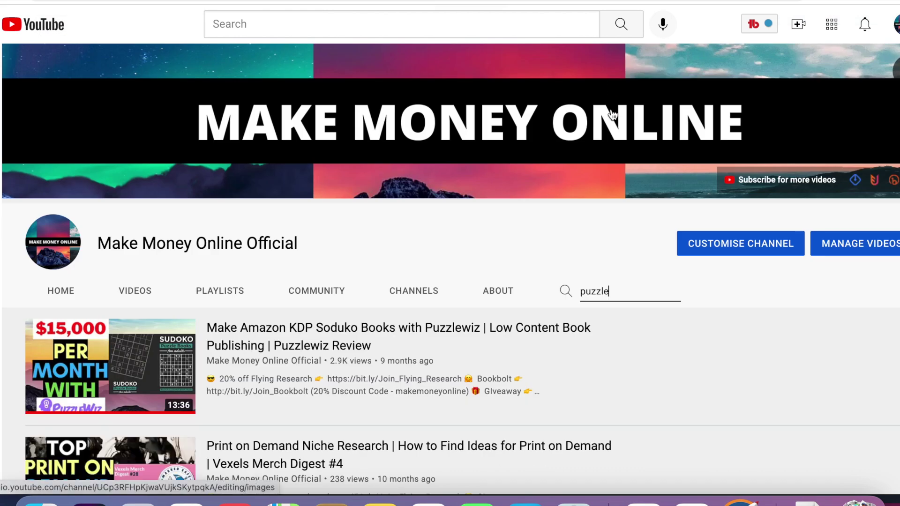
{"action": "mouse_move", "coordinate": [143, 396]}
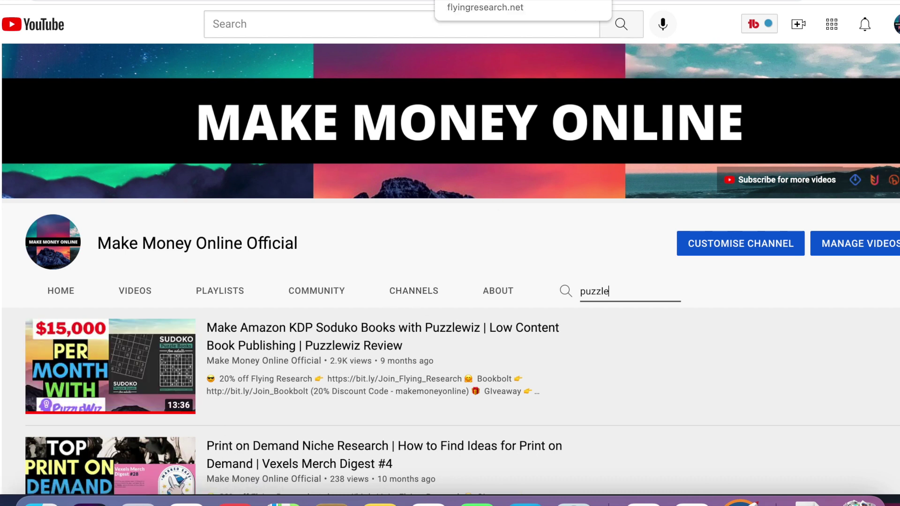
Switch to Flying Research and examine the Autumn Word Search Puzzle Book's details and best seller rank history
{"action": "left_click", "coordinate": [592, 0]}
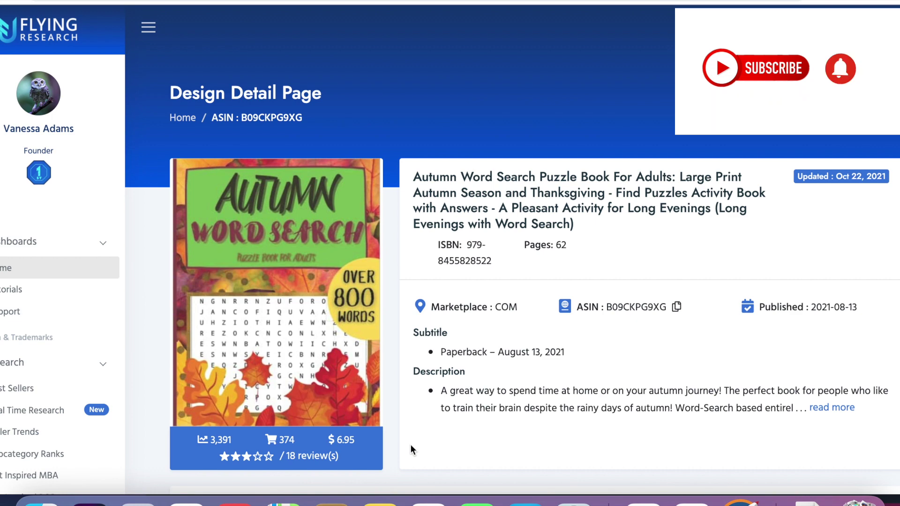
{"action": "scroll", "coordinate": [410, 446], "scroll_direction": "down", "scroll_amount": 1}
{"action": "scroll", "coordinate": [411, 446], "scroll_direction": "down", "scroll_amount": 5}
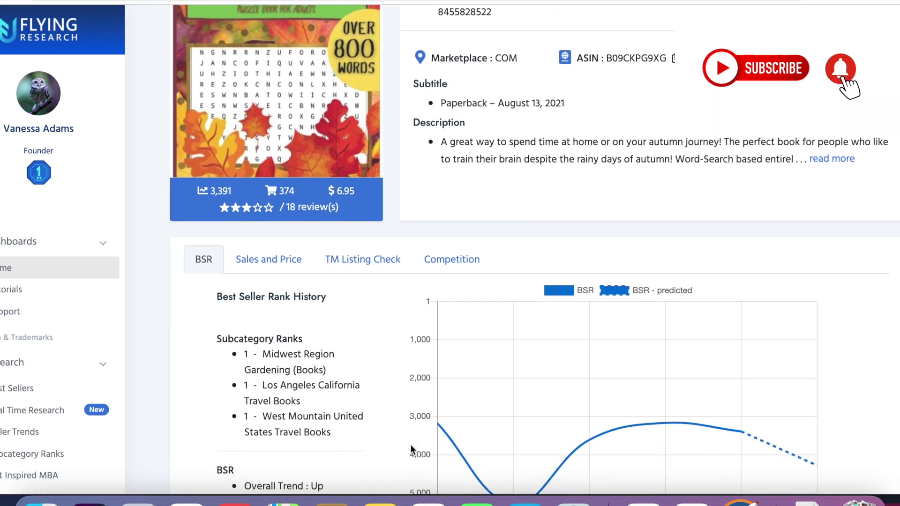
{"action": "scroll", "coordinate": [410, 445], "scroll_direction": "down", "scroll_amount": 1}
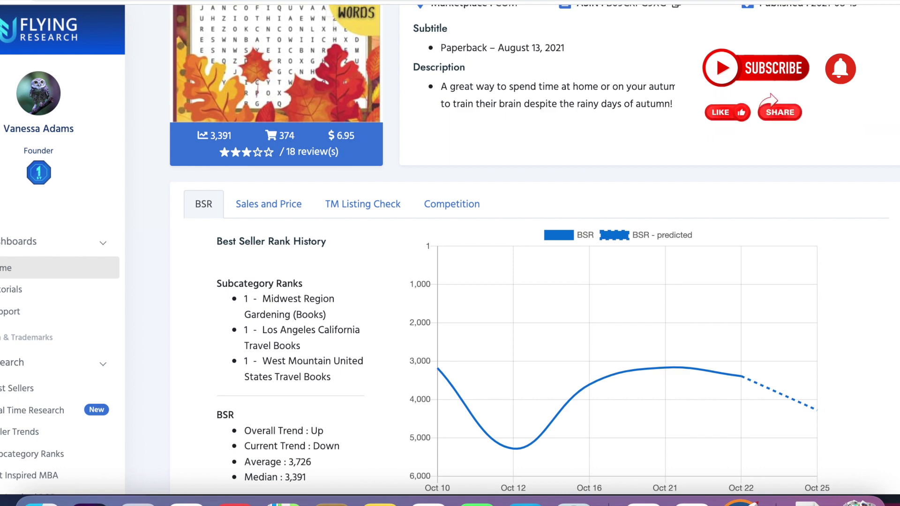
{"action": "scroll", "coordinate": [440, 68], "scroll_direction": "up", "scroll_amount": 6}
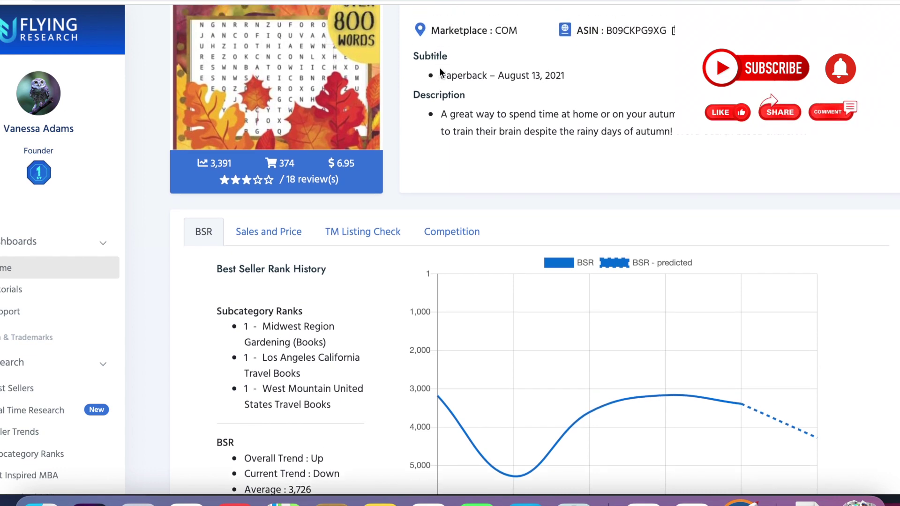
{"action": "scroll", "coordinate": [439, 73], "scroll_direction": "up", "scroll_amount": 1}
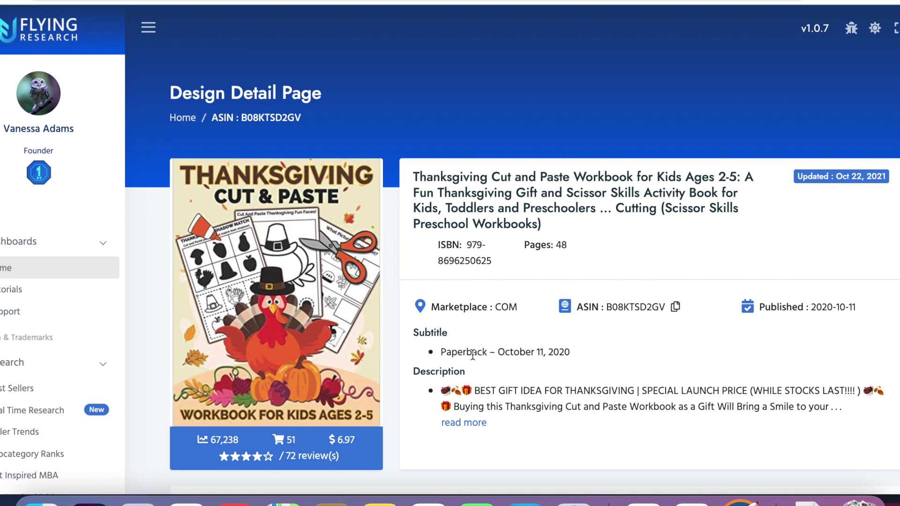
Review the detail pages of the Thanksgiving Cut and Paste Workbook and the Thanksgiving Coloring Book For Kids
{"action": "scroll", "coordinate": [472, 355], "scroll_direction": "down", "scroll_amount": 2}
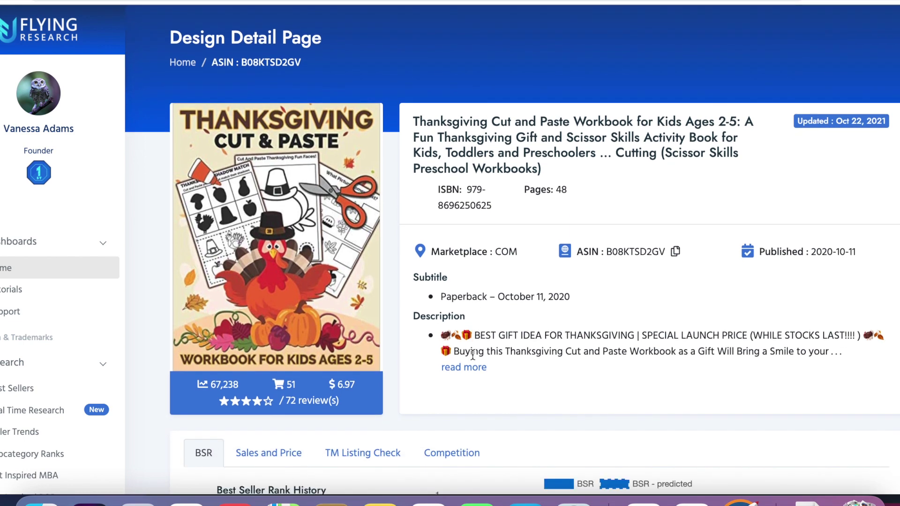
{"action": "scroll", "coordinate": [545, 233], "scroll_direction": "up", "scroll_amount": 2}
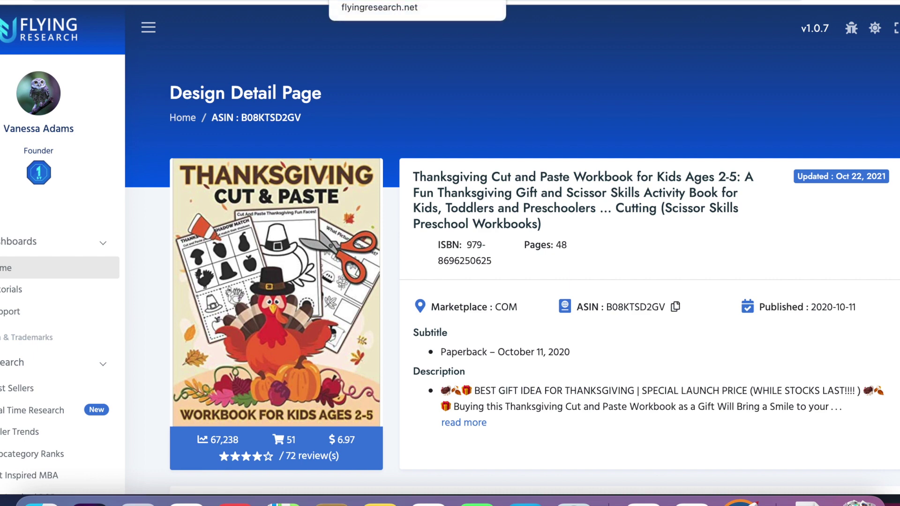
{"action": "left_click", "coordinate": [366, 1]}
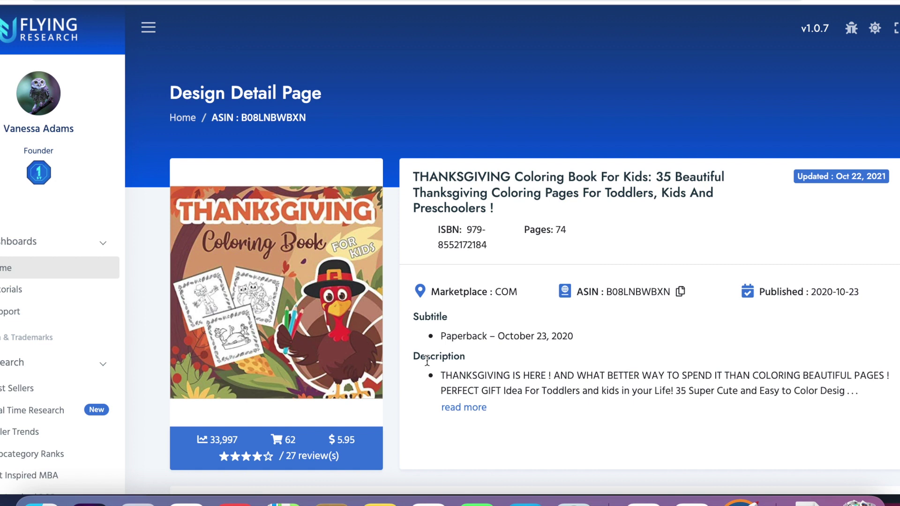
{"action": "scroll", "coordinate": [427, 360], "scroll_direction": "down", "scroll_amount": 1}
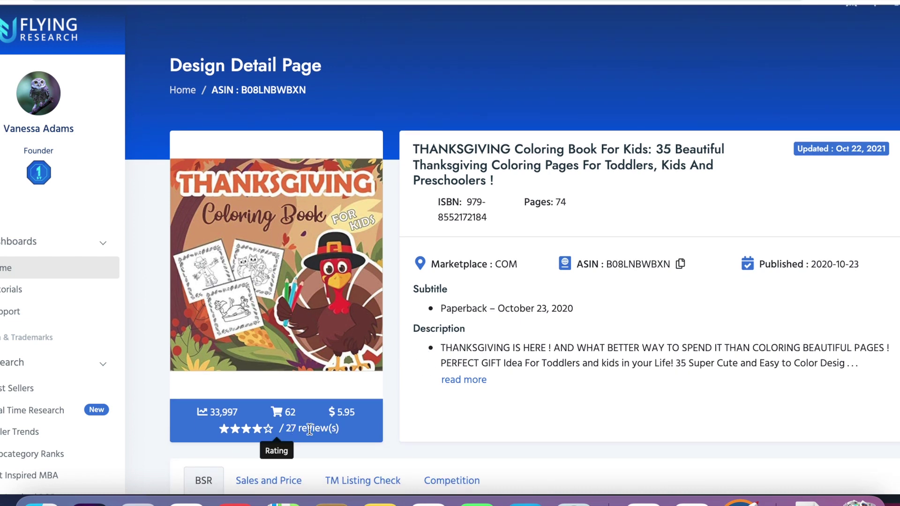
{"action": "scroll", "coordinate": [309, 429], "scroll_direction": "down", "scroll_amount": 2}
{"action": "scroll", "coordinate": [362, 426], "scroll_direction": "up", "scroll_amount": 3}
{"action": "mouse_move", "coordinate": [346, 313]}
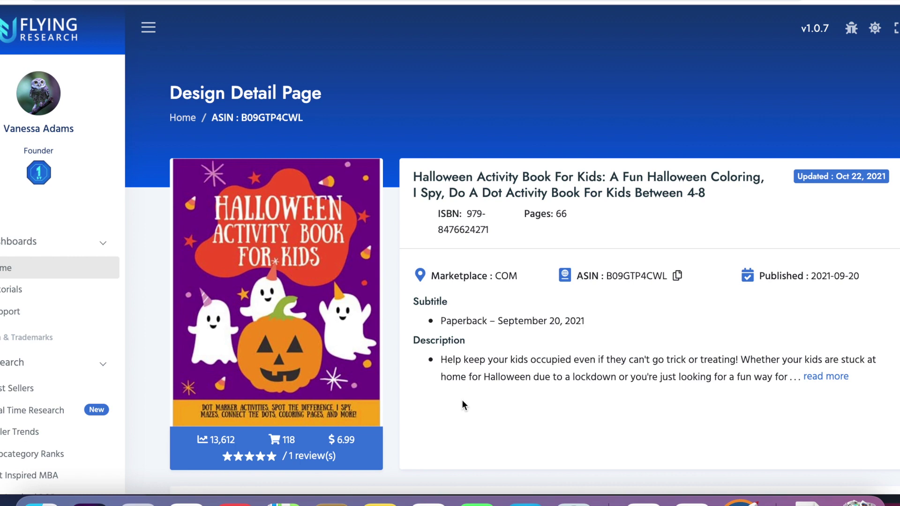
Examine the Halloween Activity Book For Kids' best seller rank history and listing details
{"action": "scroll", "coordinate": [463, 406], "scroll_direction": "down", "scroll_amount": 8}
{"action": "scroll", "coordinate": [464, 424], "scroll_direction": "up", "scroll_amount": 1}
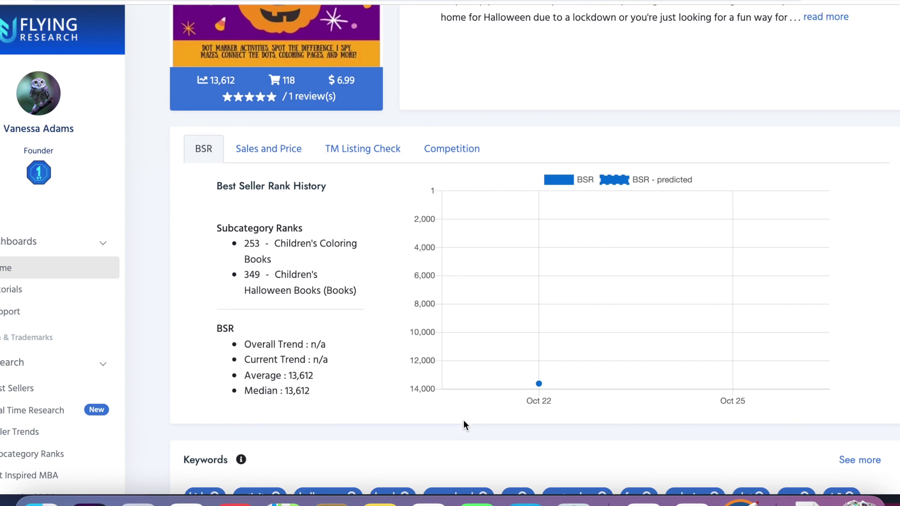
{"action": "scroll", "coordinate": [481, 360], "scroll_direction": "up", "scroll_amount": 5}
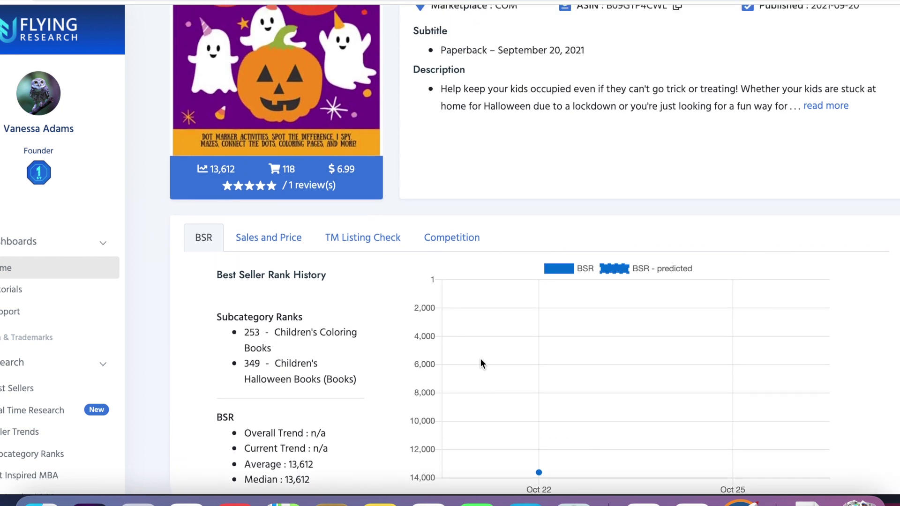
{"action": "scroll", "coordinate": [482, 365], "scroll_direction": "up", "scroll_amount": 2}
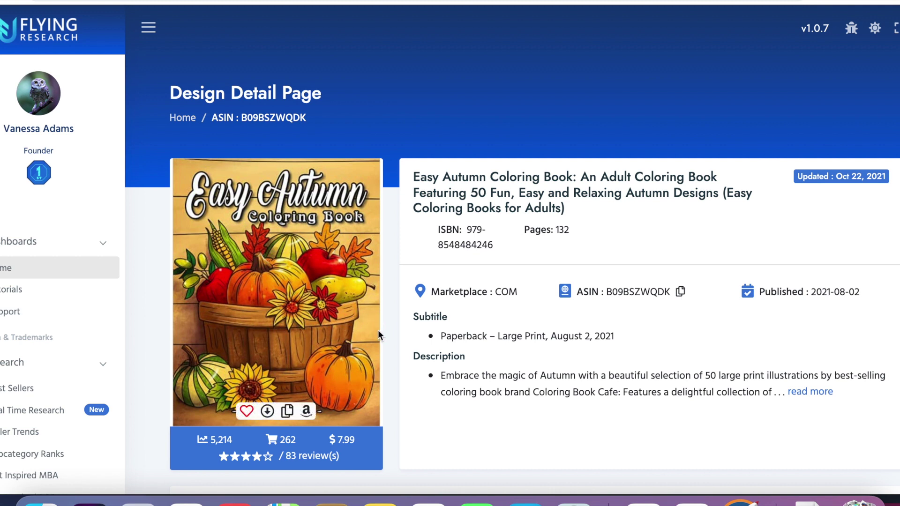
Examine the Easy Autumn Coloring Book's price, reviews, subcategory ranks and best seller rank history
{"action": "scroll", "coordinate": [388, 341], "scroll_direction": "down", "scroll_amount": 1}
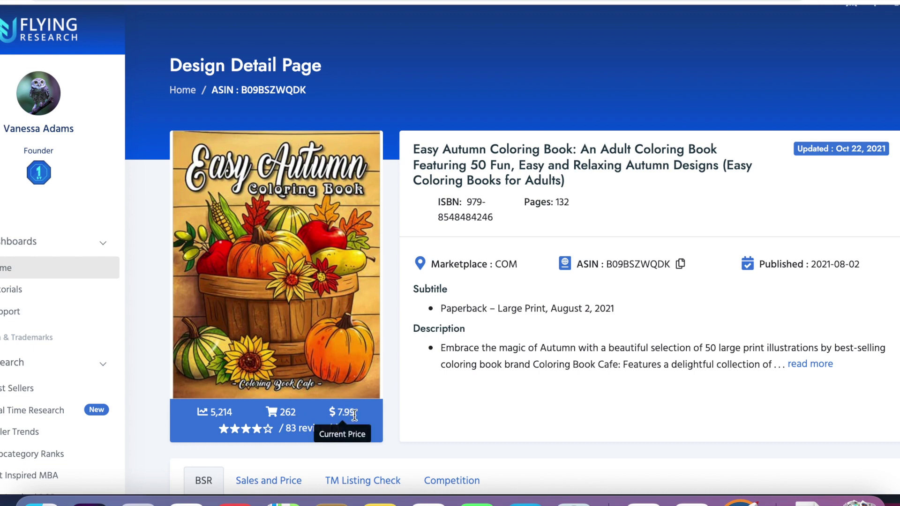
{"action": "scroll", "coordinate": [410, 423], "scroll_direction": "down", "scroll_amount": 4}
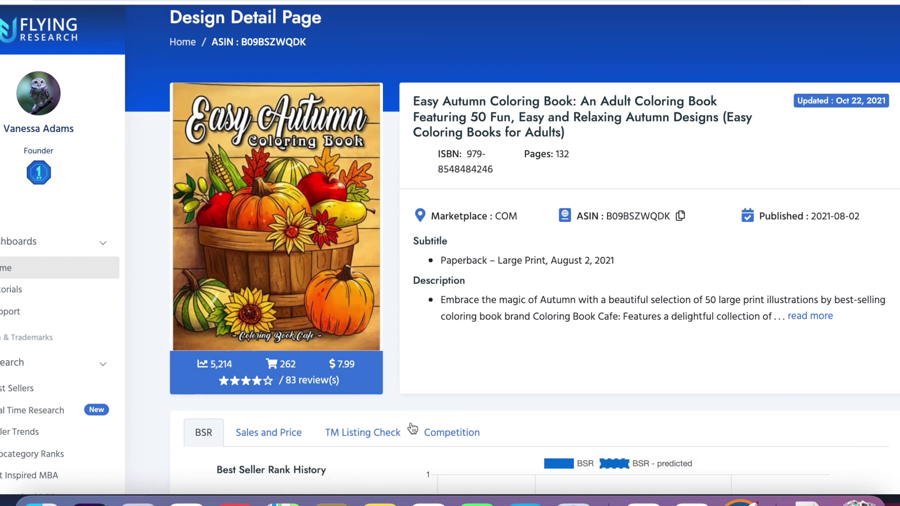
{"action": "scroll", "coordinate": [412, 425], "scroll_direction": "down", "scroll_amount": 5}
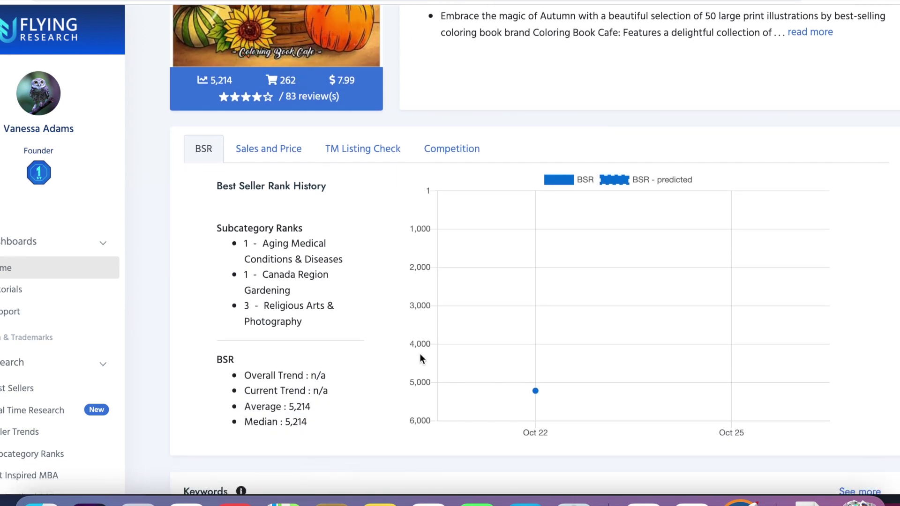
{"action": "scroll", "coordinate": [421, 357], "scroll_direction": "up", "scroll_amount": 8}
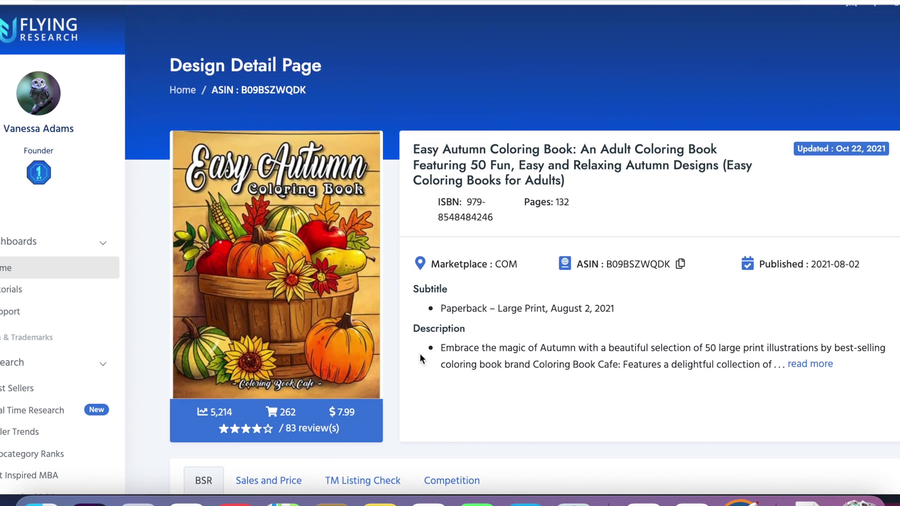
{"action": "scroll", "coordinate": [420, 359], "scroll_direction": "up", "scroll_amount": 1}
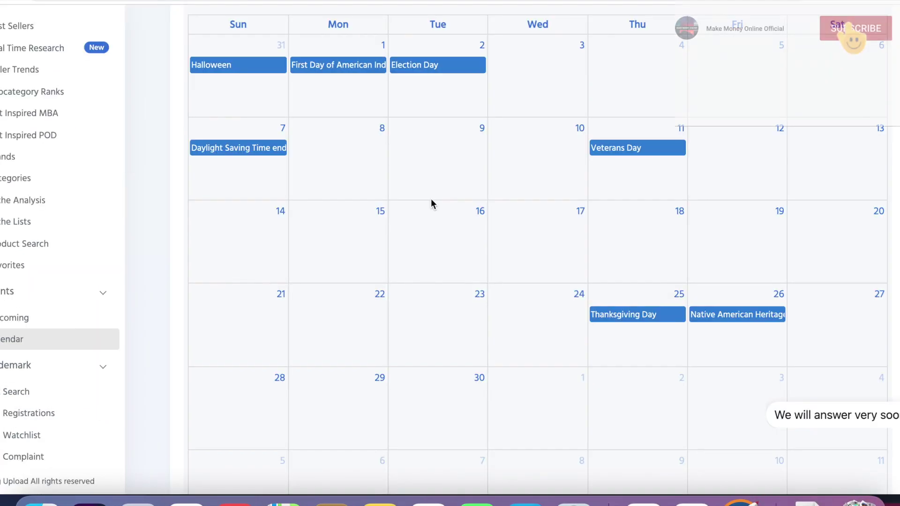
Check the November 2021 event calendar for the COM marketplace and look through the best sellers list
{"action": "scroll", "coordinate": [432, 199], "scroll_direction": "up", "scroll_amount": 5}
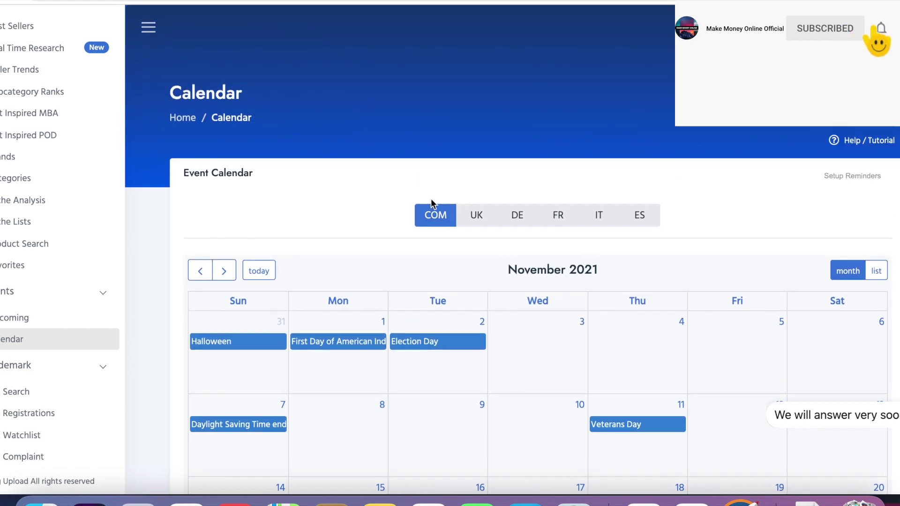
{"action": "scroll", "coordinate": [431, 199], "scroll_direction": "down", "scroll_amount": 3}
{"action": "scroll", "coordinate": [432, 201], "scroll_direction": "down", "scroll_amount": 3}
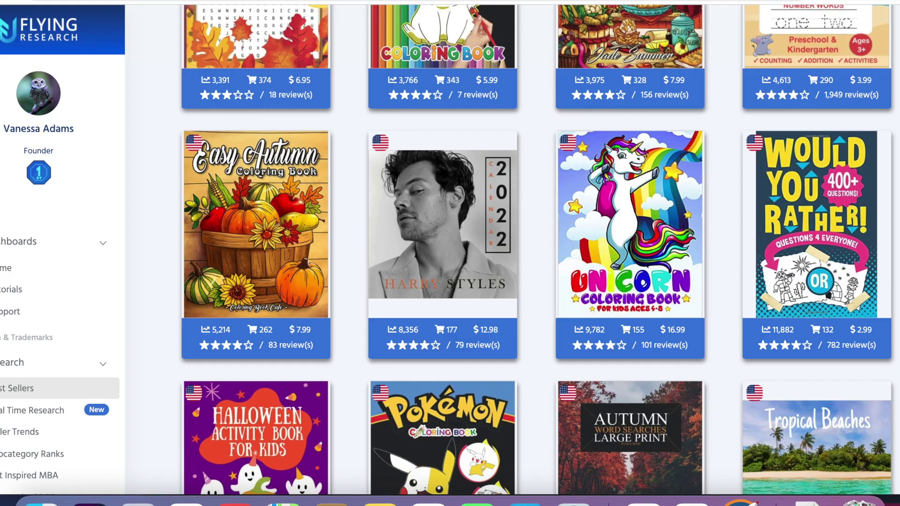
{"action": "scroll", "coordinate": [164, 211], "scroll_direction": "up", "scroll_amount": 10}
{"action": "left_click", "coordinate": [557, 215]}
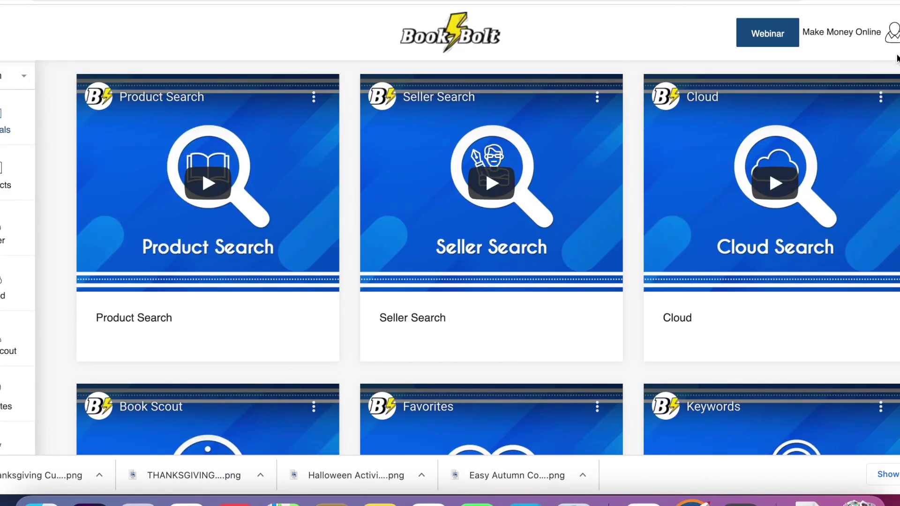
Open PuzzleWiz from the Book Bolt account and examine its puzzle types and the Sudoku generator's options
{"action": "left_click", "coordinate": [856, 37]}
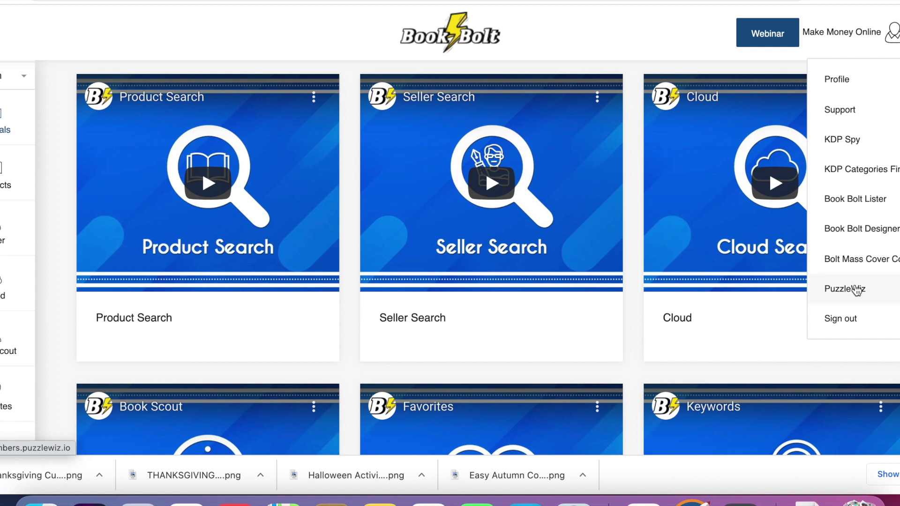
{"action": "left_click", "coordinate": [857, 290]}
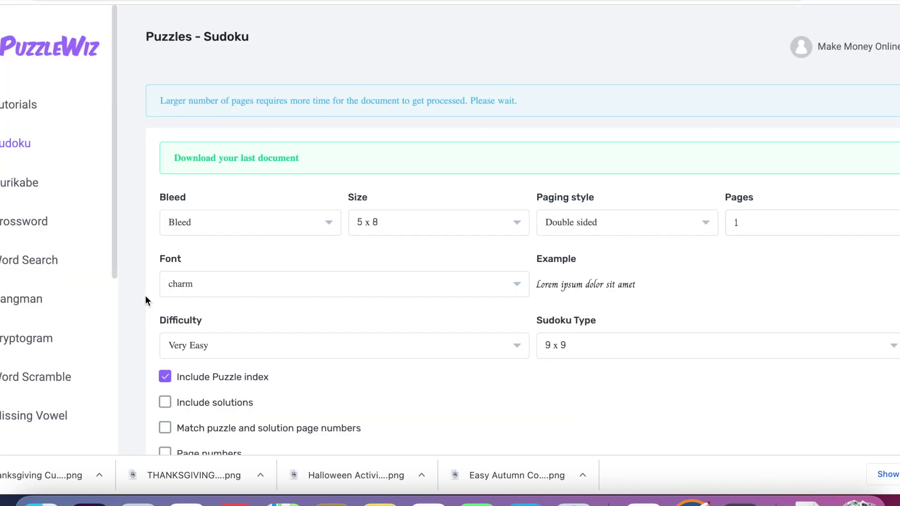
{"action": "scroll", "coordinate": [115, 267], "scroll_direction": "down", "scroll_amount": 1}
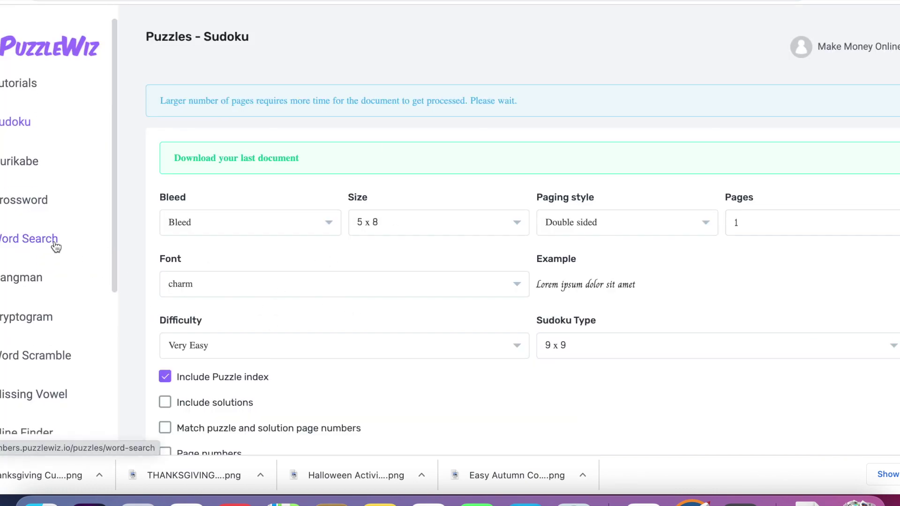
{"action": "left_click_drag", "start_coordinate": [110, 265], "coordinate": [111, 430]}
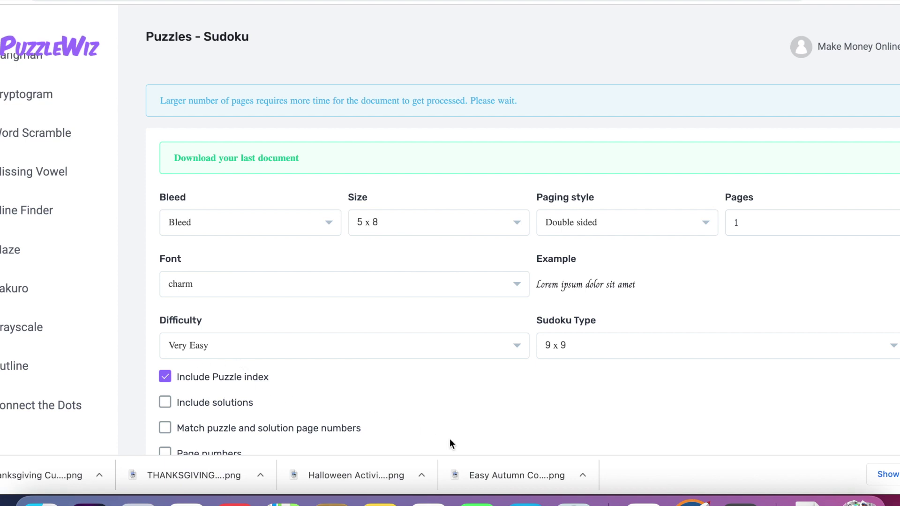
{"action": "scroll", "coordinate": [455, 441], "scroll_direction": "down", "scroll_amount": 3}
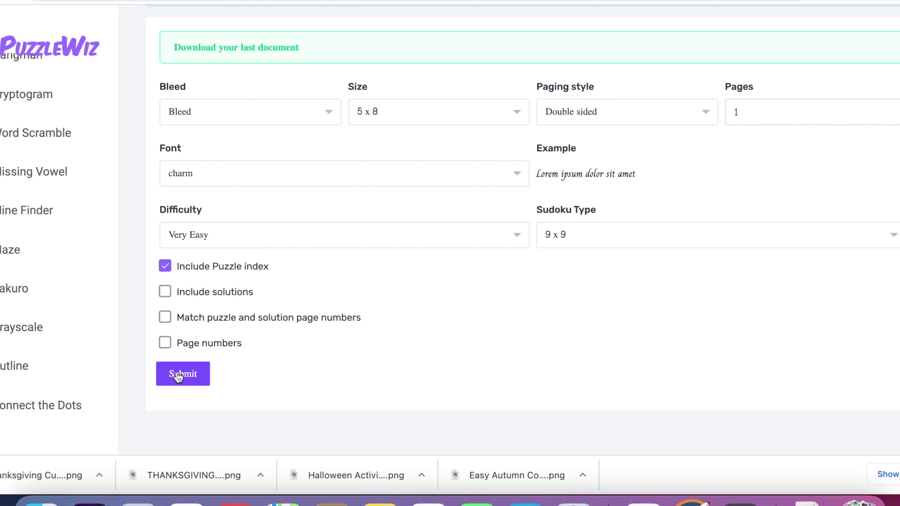
Switch to Book Bolt's public website and open its pricing page
{"action": "key", "text": "ctrl+Tab"}
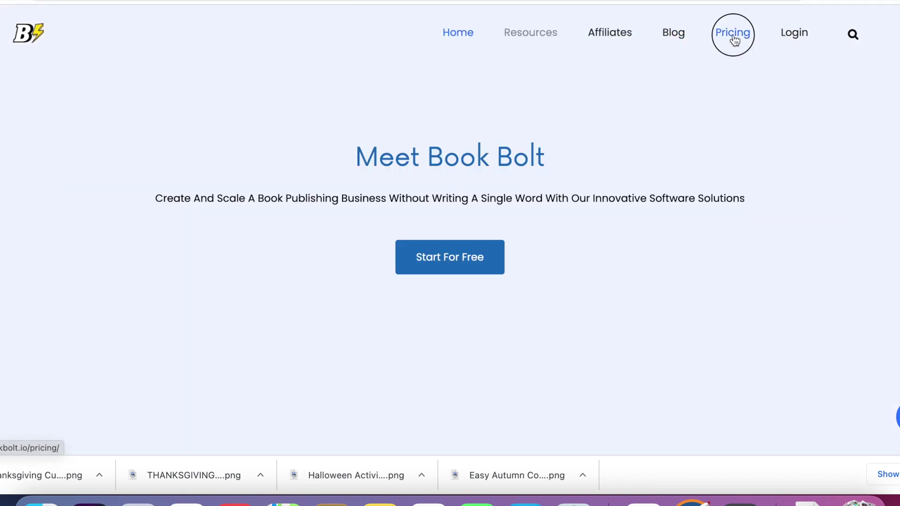
{"action": "left_click", "coordinate": [734, 41]}
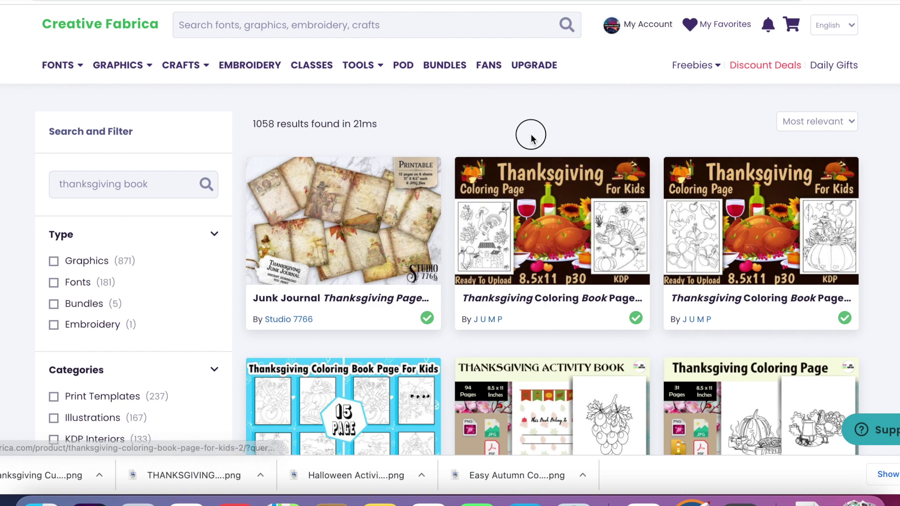
Look through the Creative Fabrica results for "thanksgiving book" for coloring pages and activity book interiors
{"action": "scroll", "coordinate": [539, 141], "scroll_direction": "down", "scroll_amount": 5}
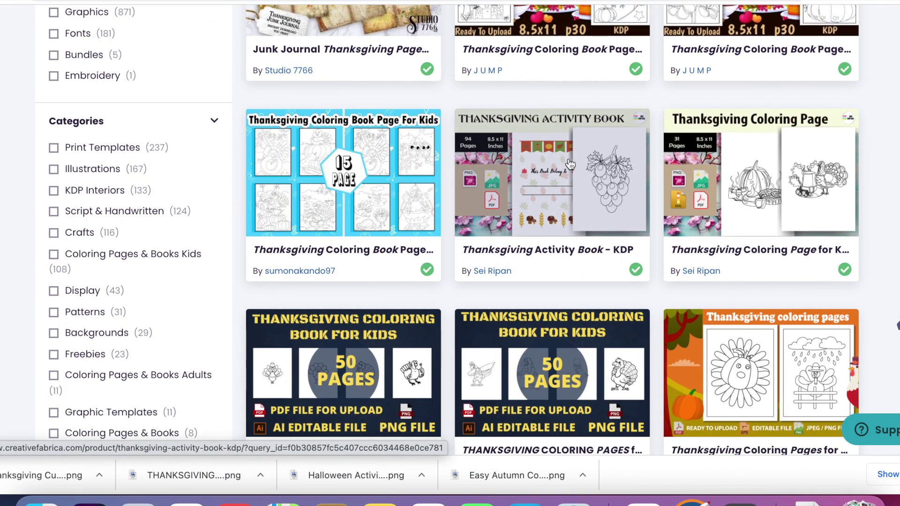
{"action": "scroll", "coordinate": [570, 164], "scroll_direction": "down", "scroll_amount": 7}
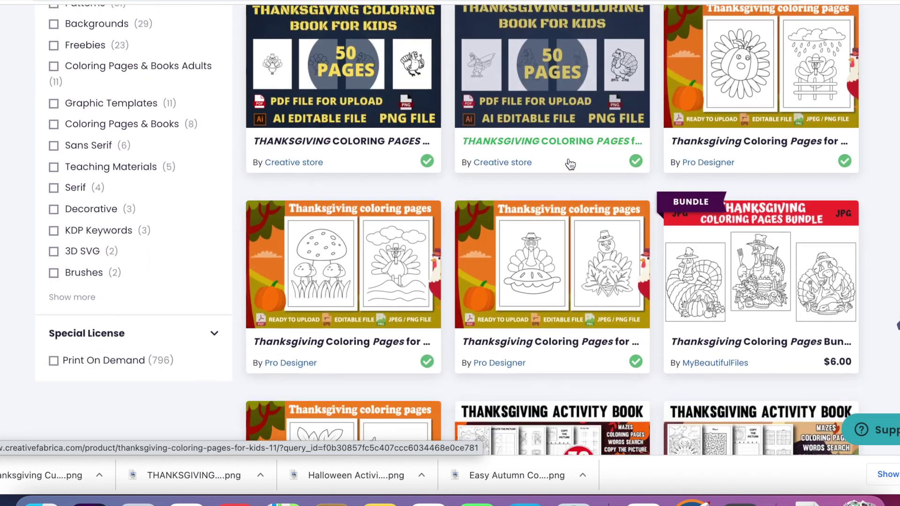
{"action": "scroll", "coordinate": [569, 160], "scroll_direction": "down", "scroll_amount": 3}
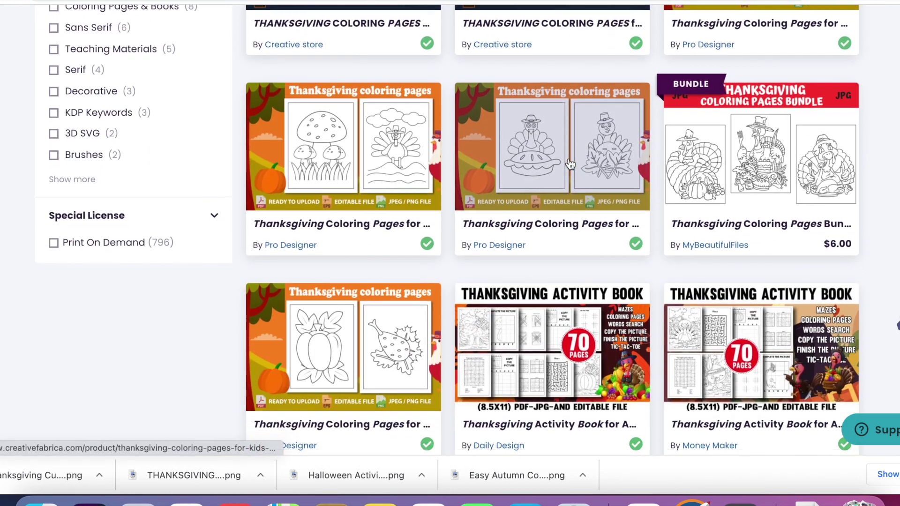
Browse further through the Thanksgiving results, examining the activity book interiors, coloring book covers and coloring page sets with covers
{"action": "scroll", "coordinate": [759, 163], "scroll_direction": "down", "scroll_amount": 3}
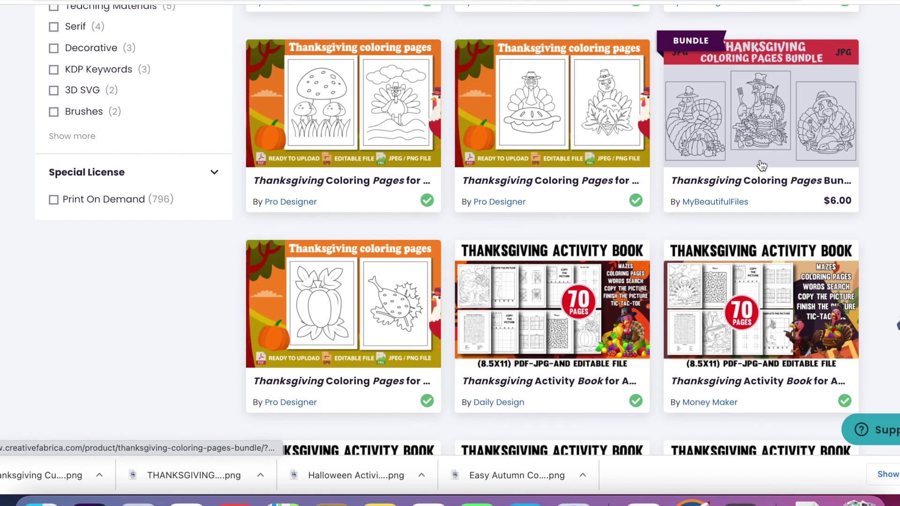
{"action": "scroll", "coordinate": [760, 162], "scroll_direction": "down", "scroll_amount": 2}
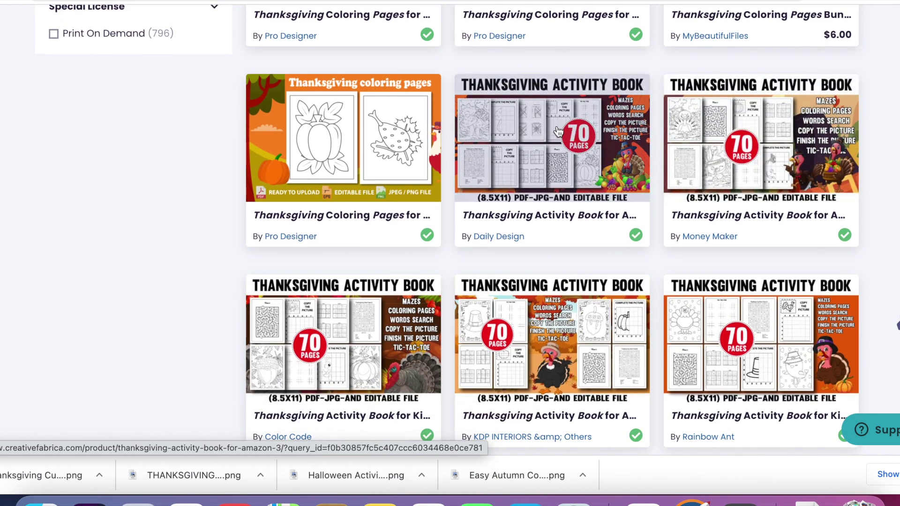
{"action": "scroll", "coordinate": [558, 131], "scroll_direction": "down", "scroll_amount": 5}
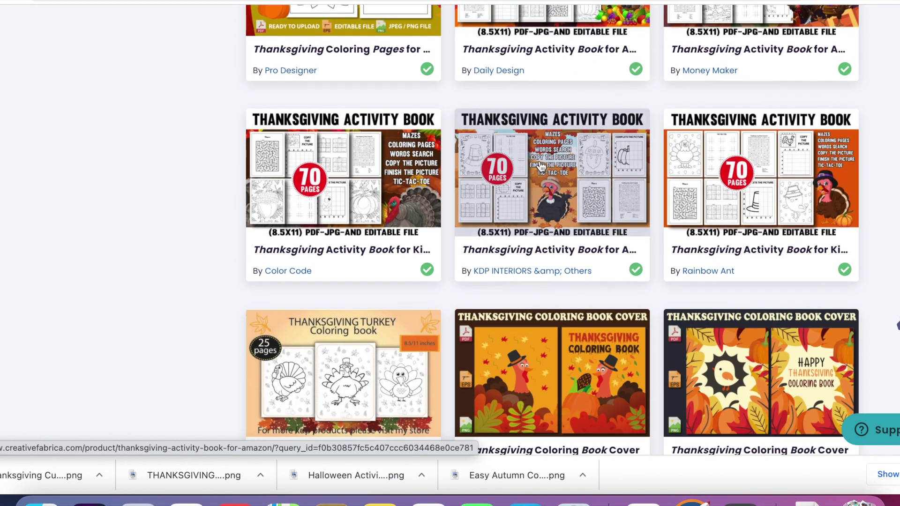
{"action": "scroll", "coordinate": [539, 167], "scroll_direction": "down", "scroll_amount": 8}
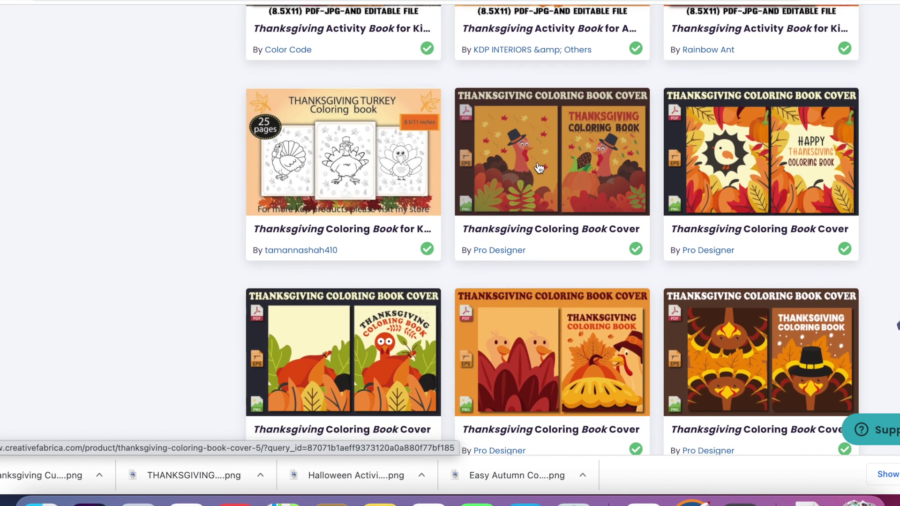
{"action": "scroll", "coordinate": [539, 167], "scroll_direction": "down", "scroll_amount": 4}
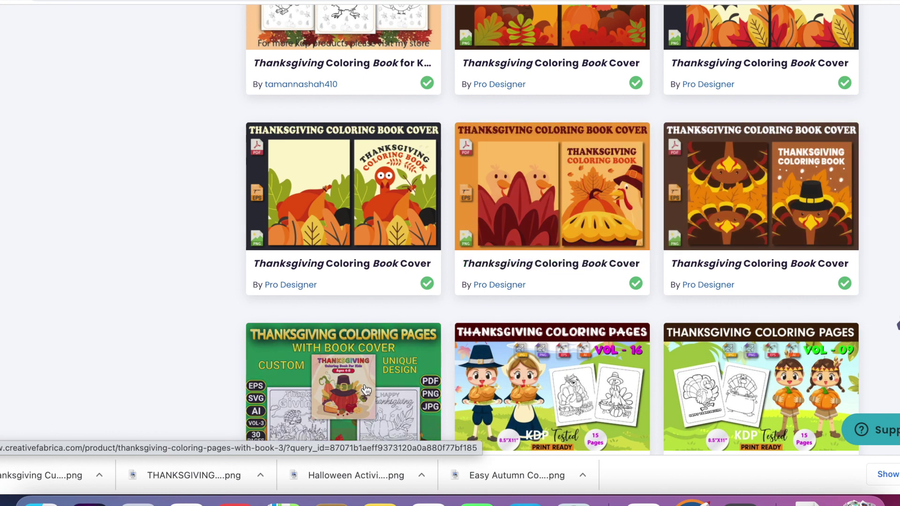
{"action": "scroll", "coordinate": [367, 389], "scroll_direction": "down", "scroll_amount": 5}
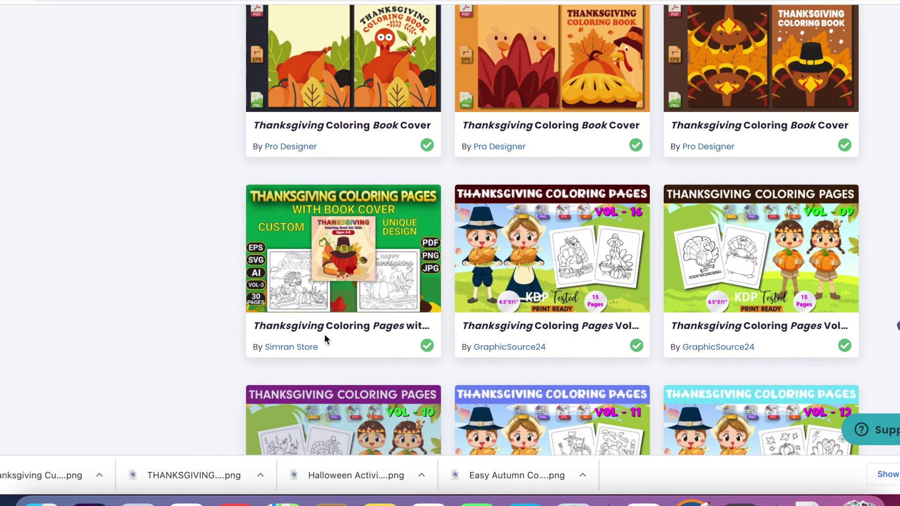